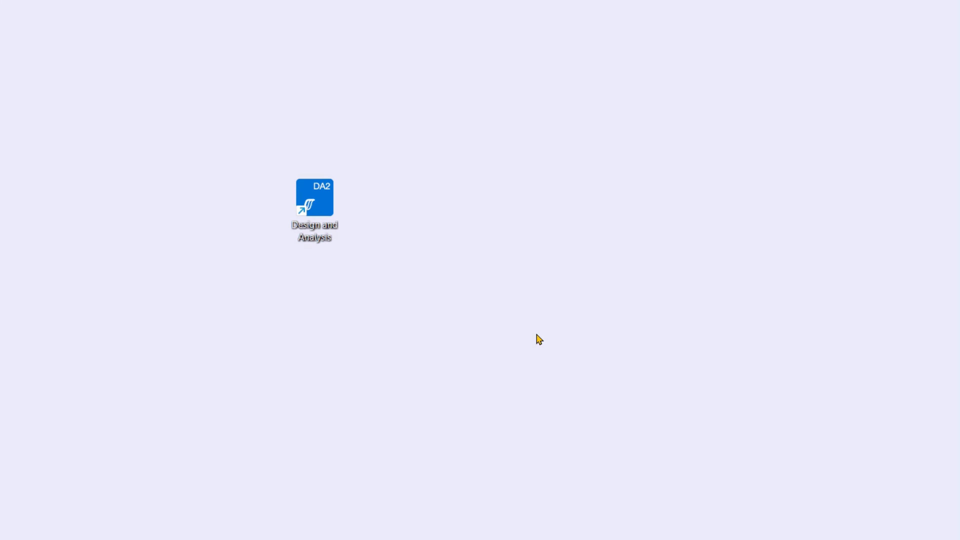
- Launch Design & Analysis Software, begin plate setup and filter the system templates by QuantStudio 5, 96-Well 0.1-mL, Fast and Relative Quantification
double_click(325, 208)
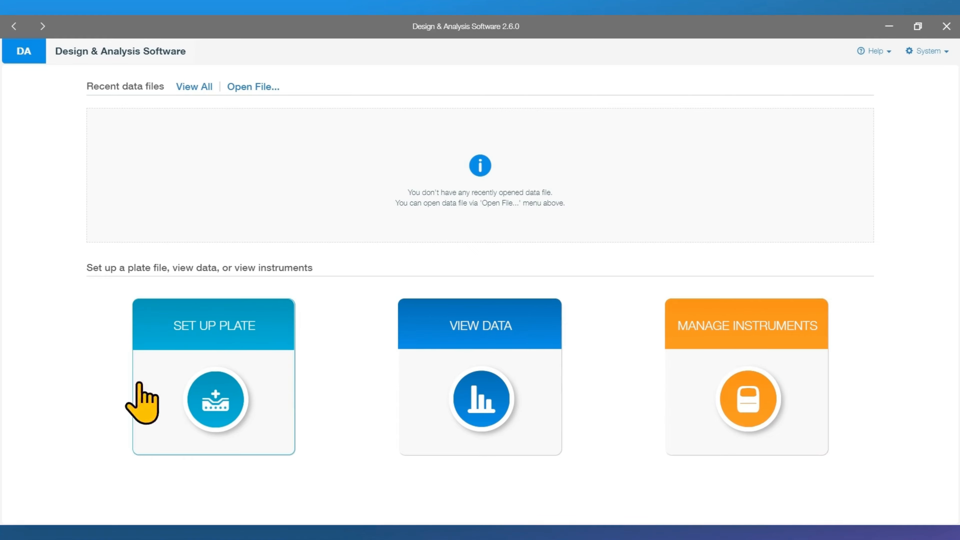
click(204, 383)
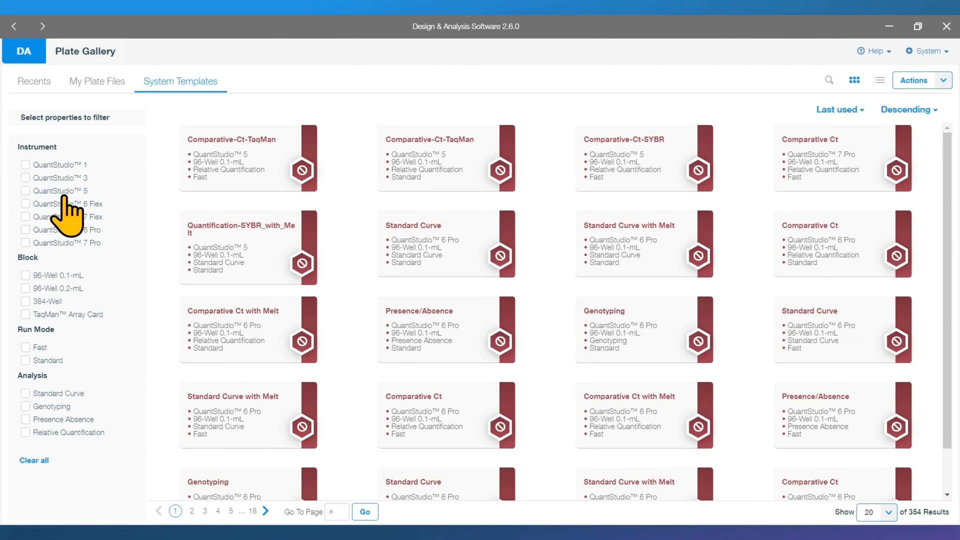
click(25, 191)
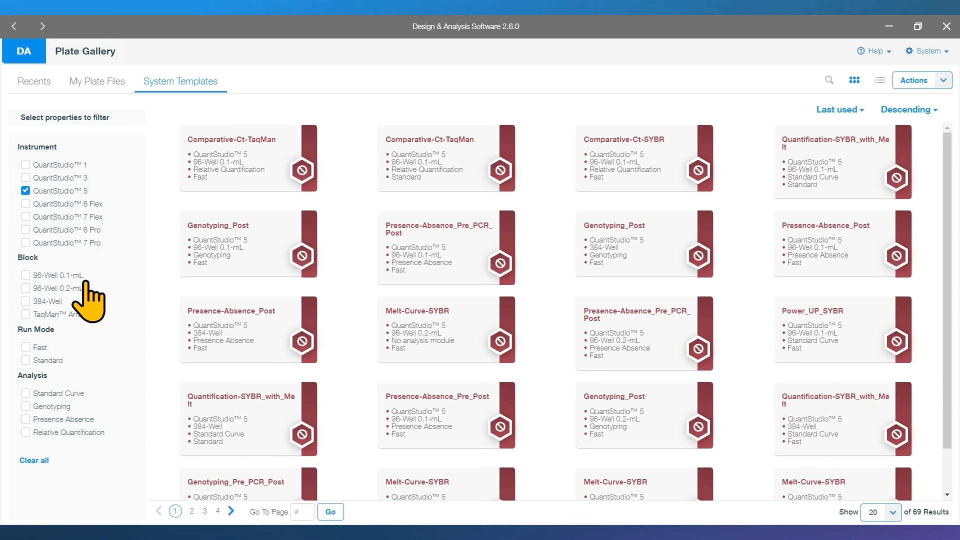
click(25, 275)
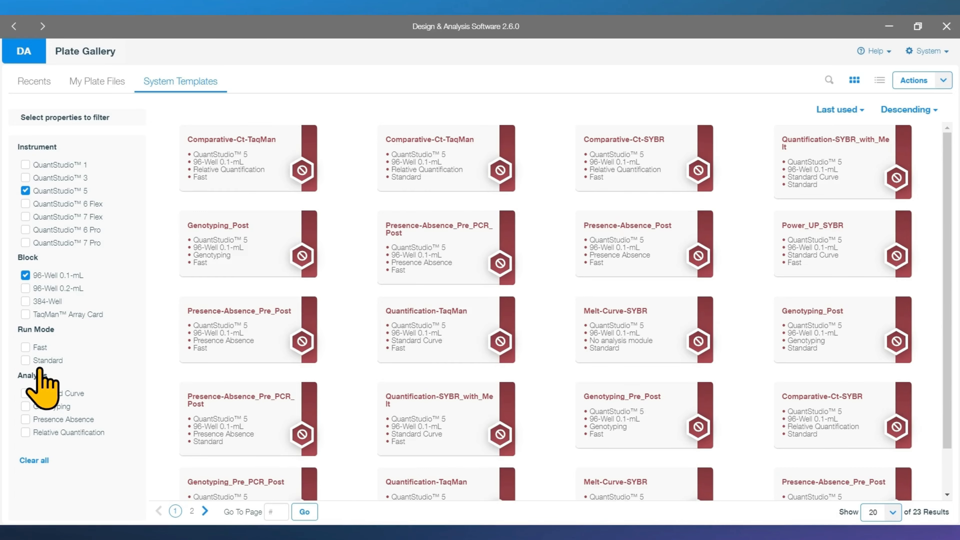
click(27, 347)
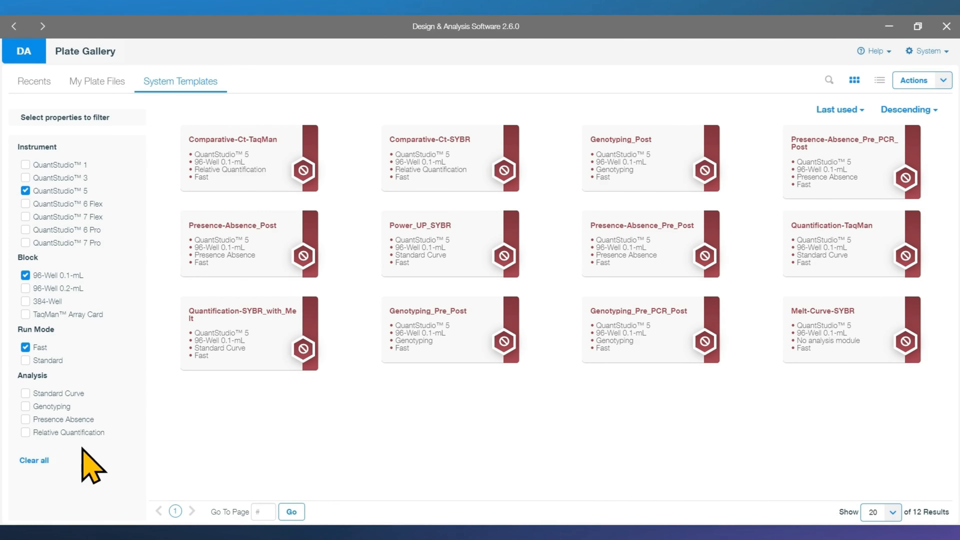
click(26, 433)
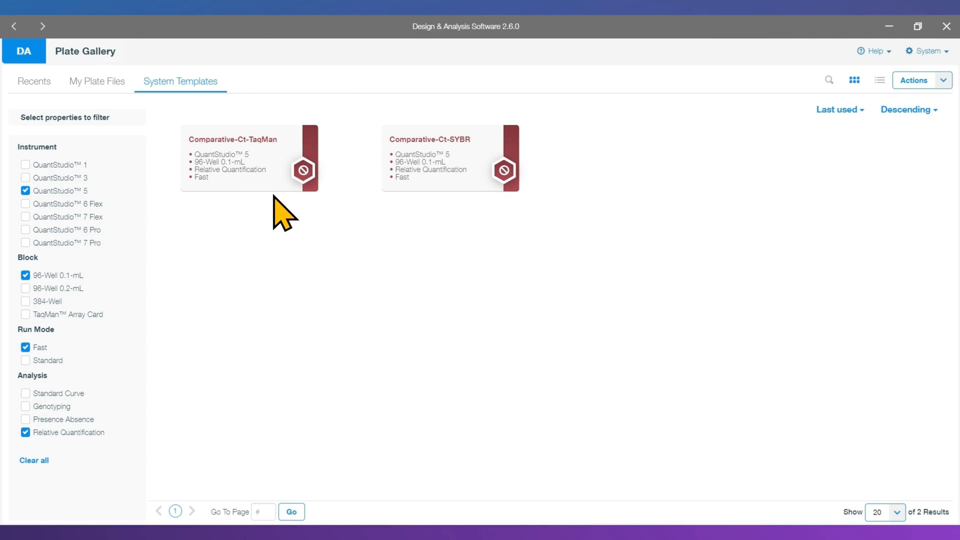
- Create a plate file from the Comparative-Ct-TaqMan Fast system template and display its run method
mouse_move(242, 151)
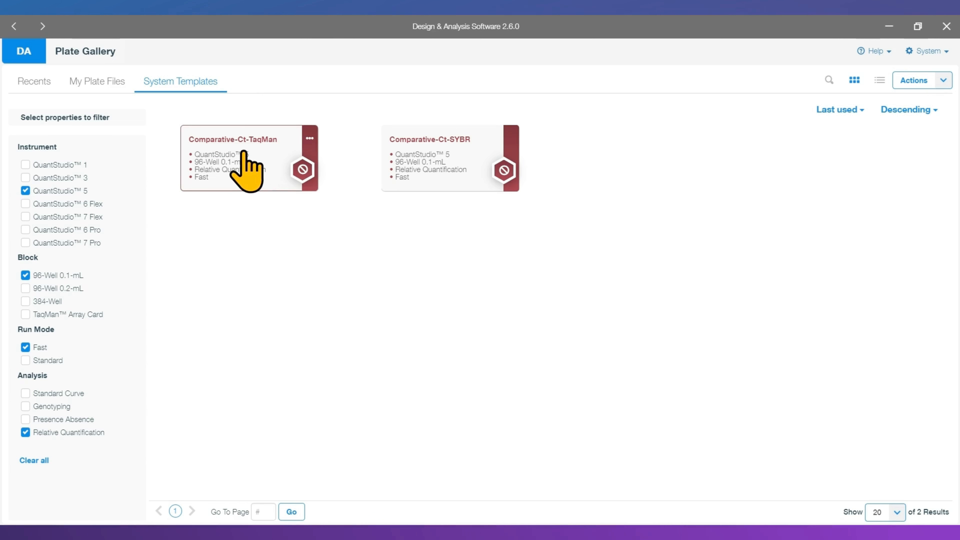
click(310, 140)
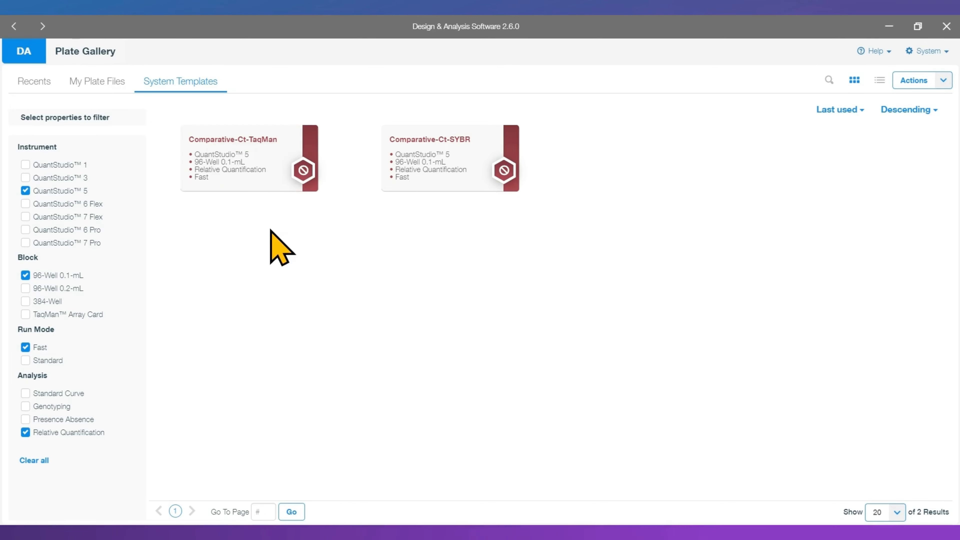
click(239, 162)
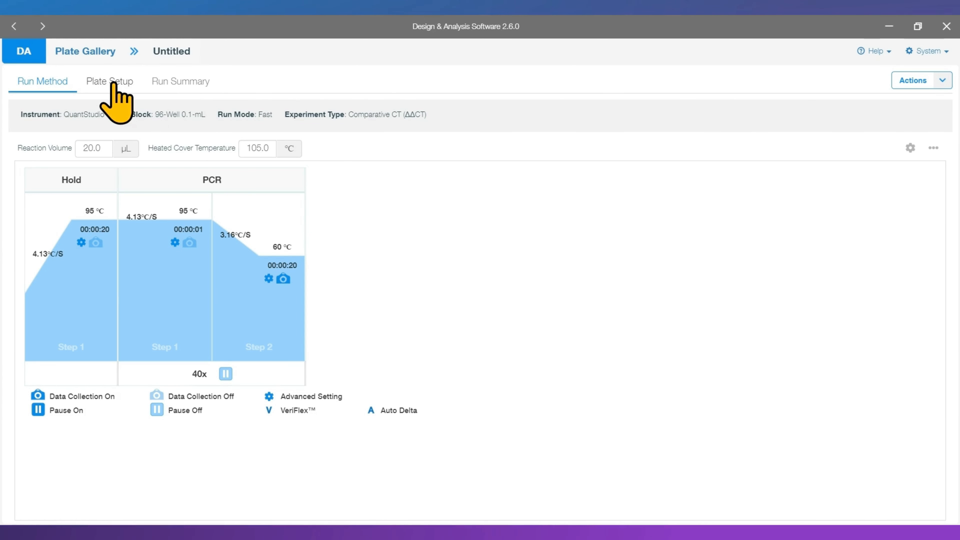
click(90, 83)
click(44, 81)
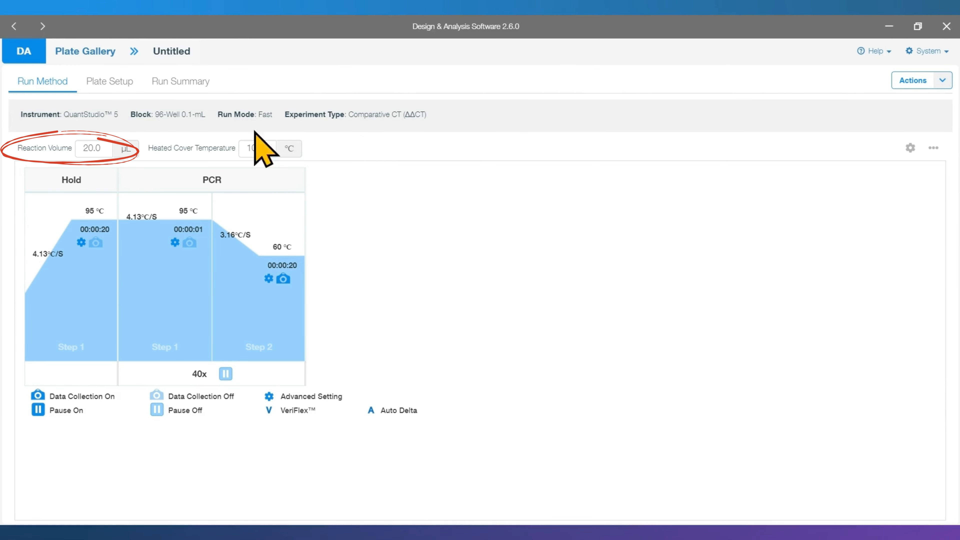
- Set Step 1 of the PCR stage to 92 °C with a hold time of 00:00:05
mouse_move(137, 168)
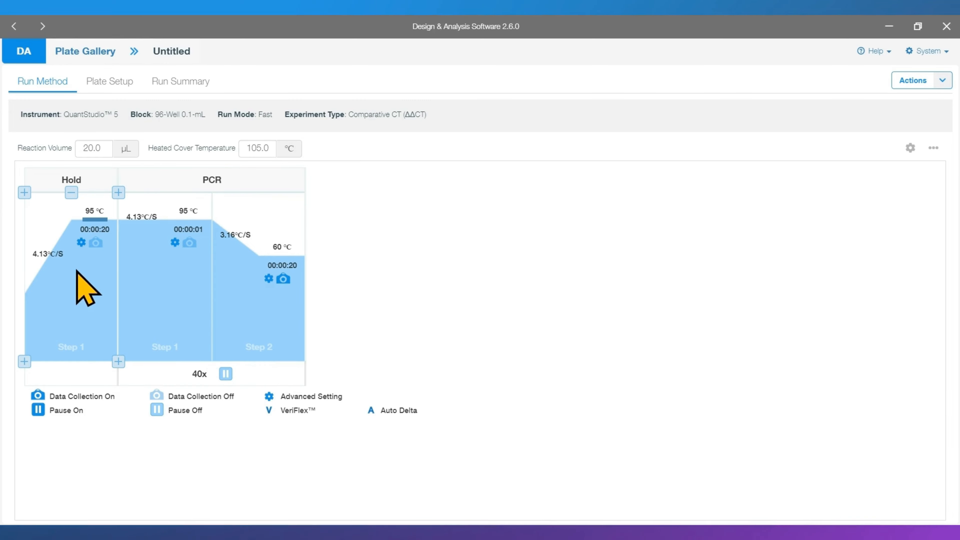
click(93, 211)
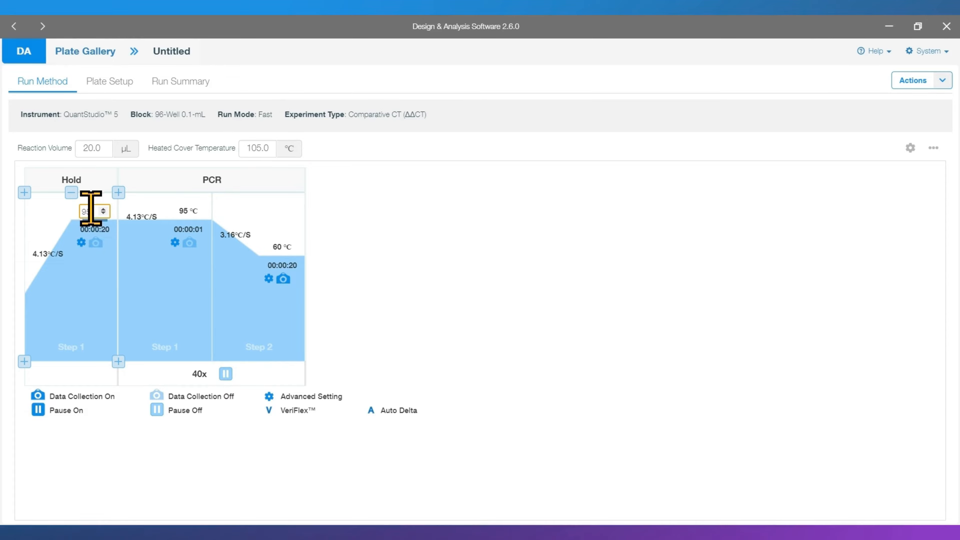
click(48, 254)
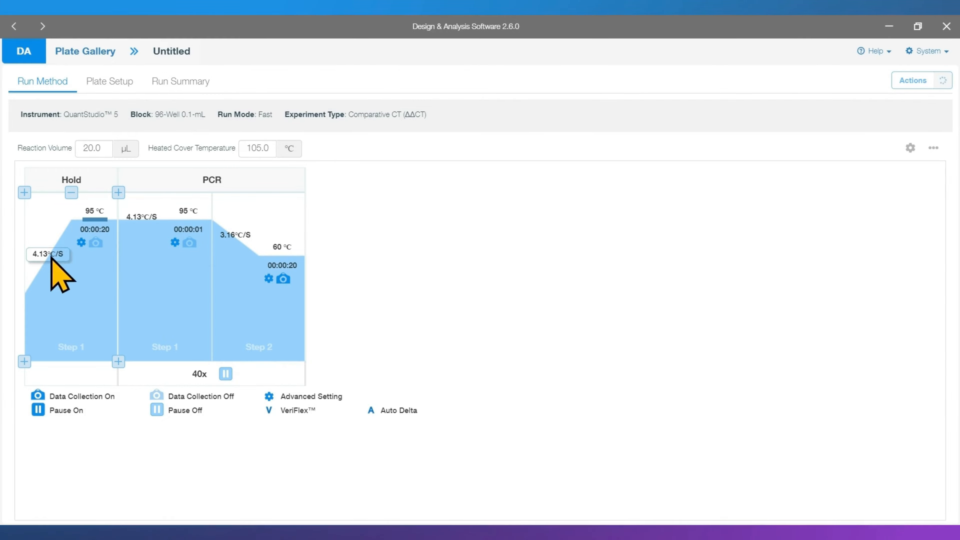
click(197, 230)
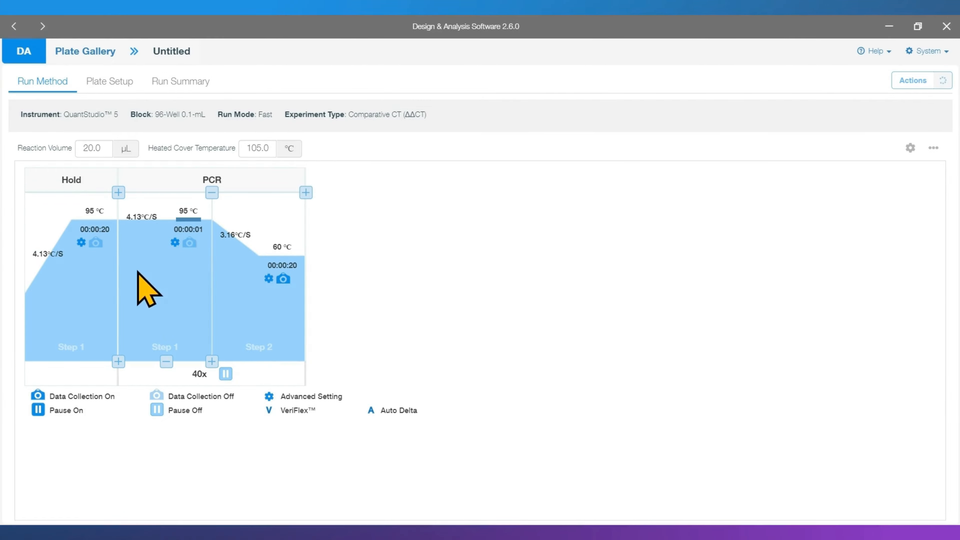
click(186, 211)
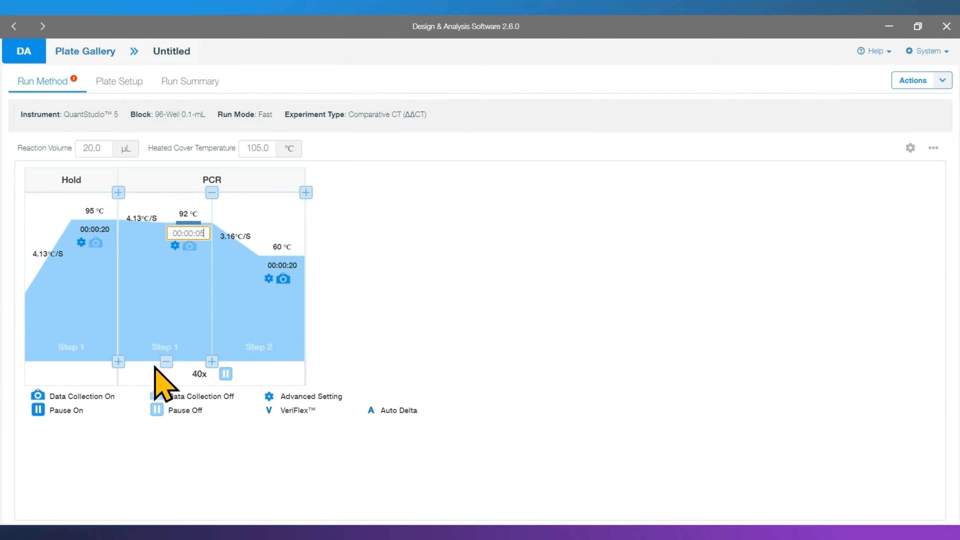
- Try inserting an extra step after PCR Step 1 and a Melt Curve stage after the PCR stage, removing each again
click(211, 361)
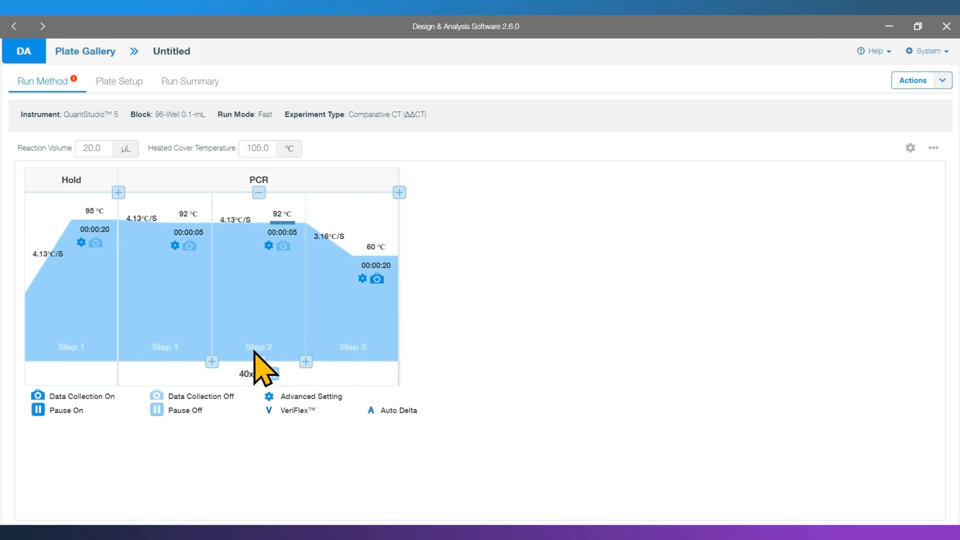
click(259, 361)
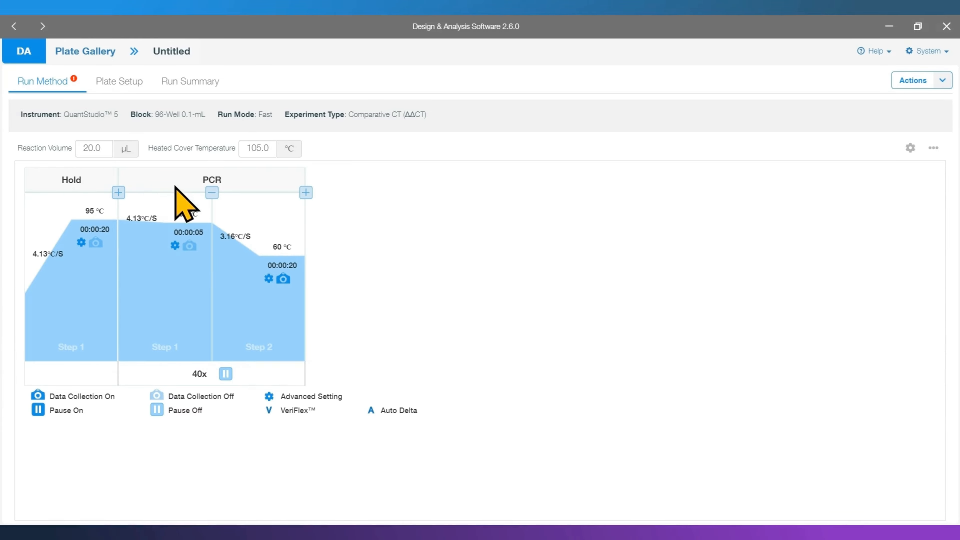
click(306, 192)
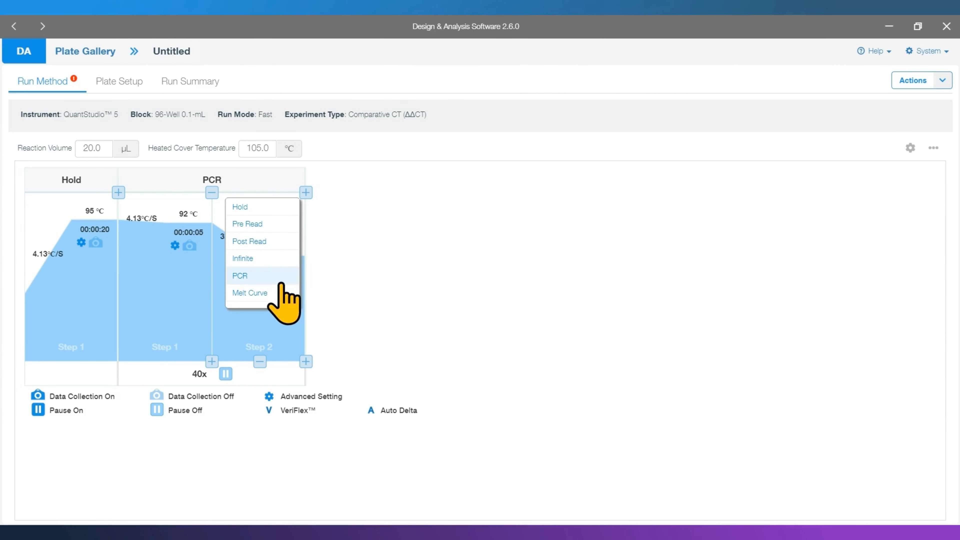
click(272, 293)
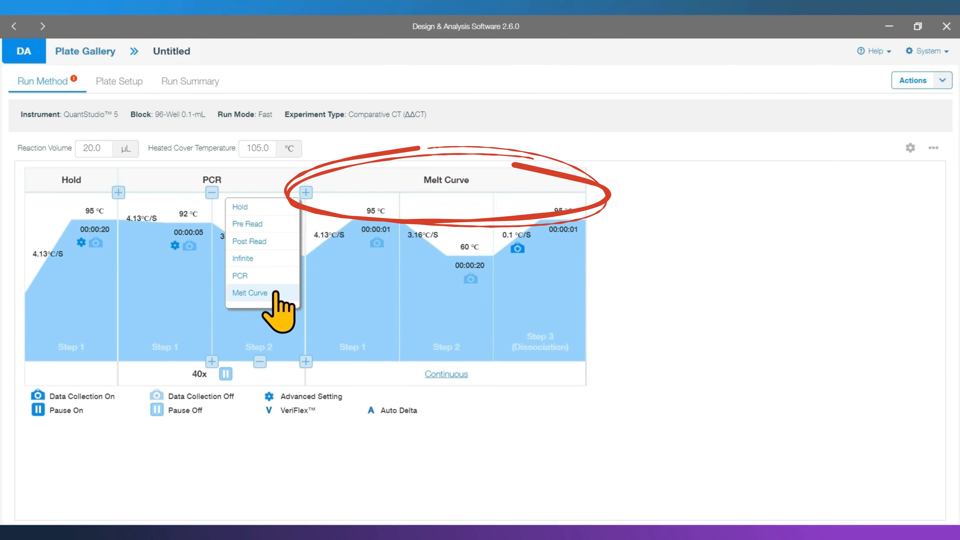
mouse_move(450, 176)
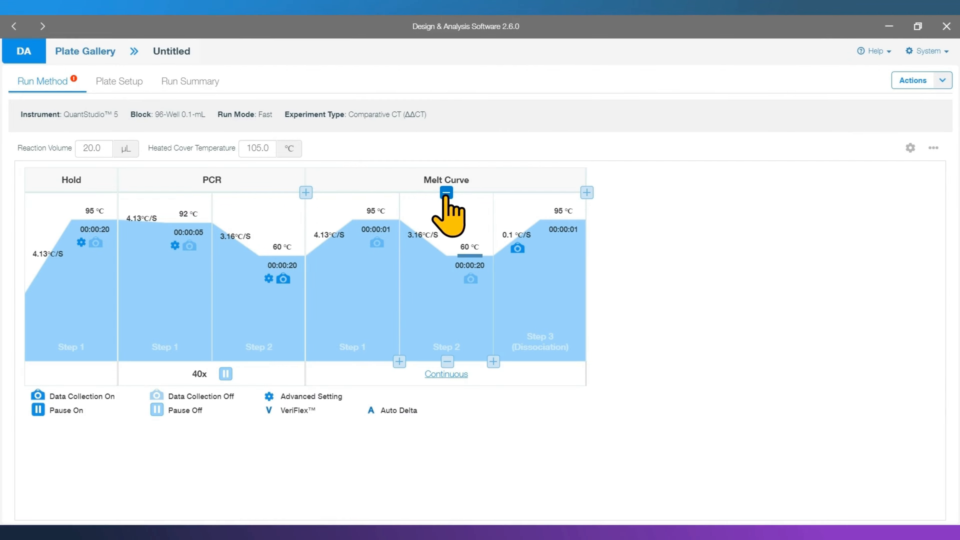
click(446, 193)
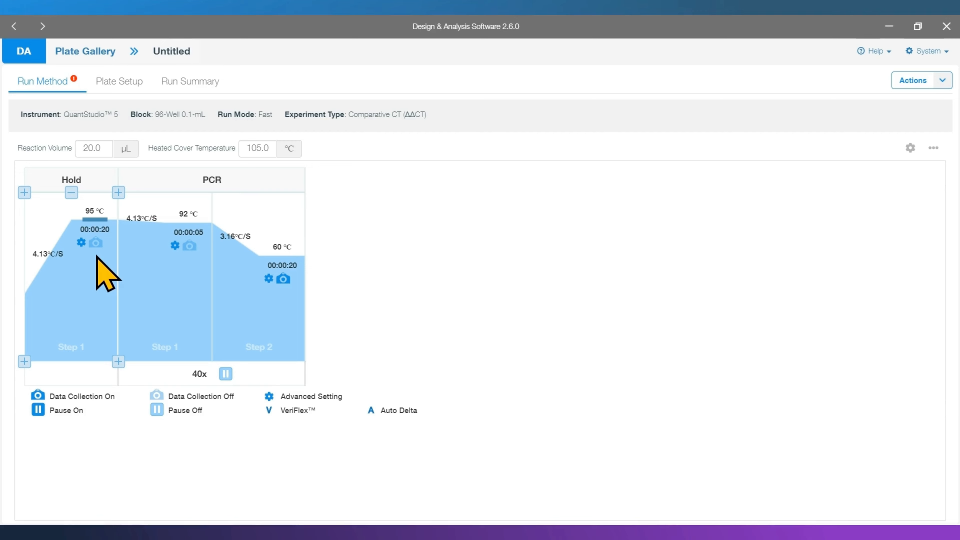
- Try switching off data collection for Step 2 of the PCR stage and cancel the change
click(189, 247)
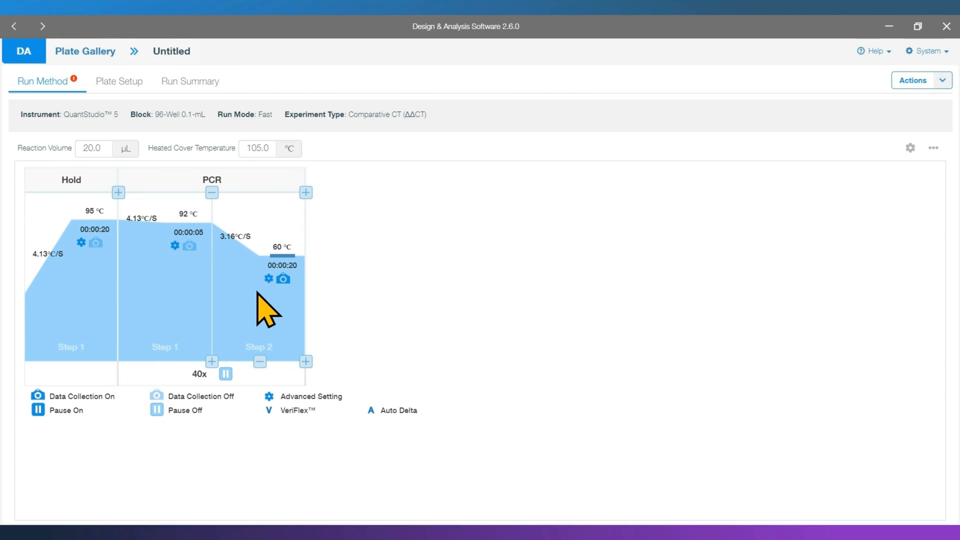
click(284, 279)
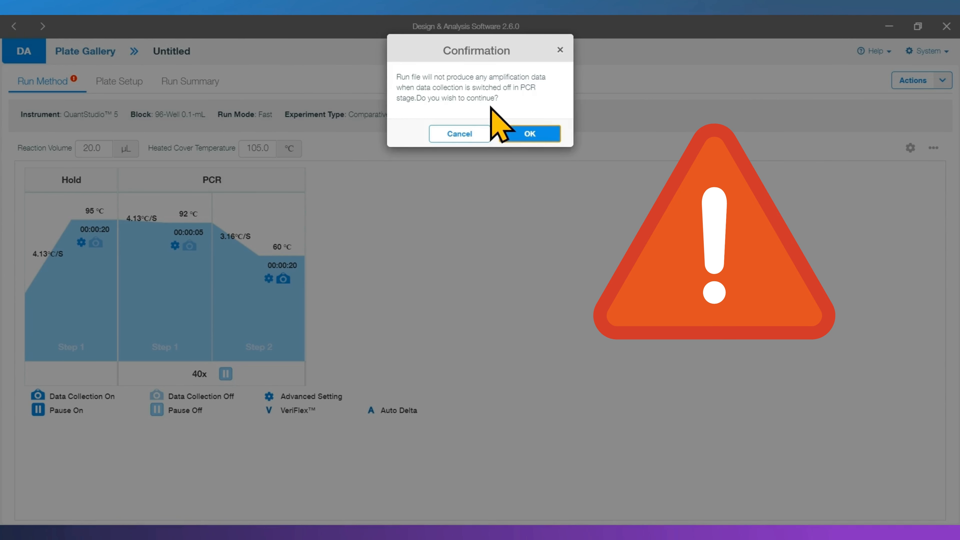
click(477, 136)
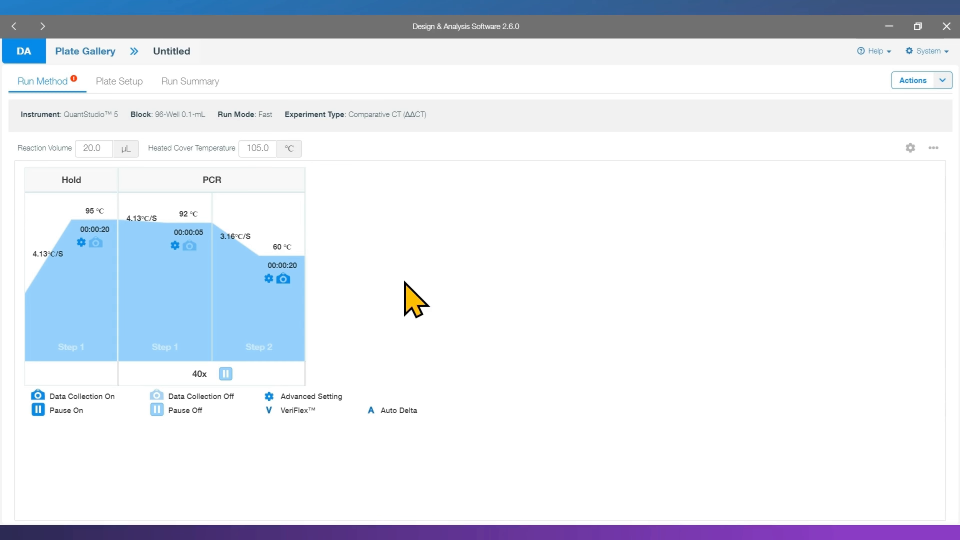
- Enable VeriFlex for PCR Step 1, set plate columns 3-4 to 95 °C and columns 5-6 to 100 °C, and try to save
click(174, 246)
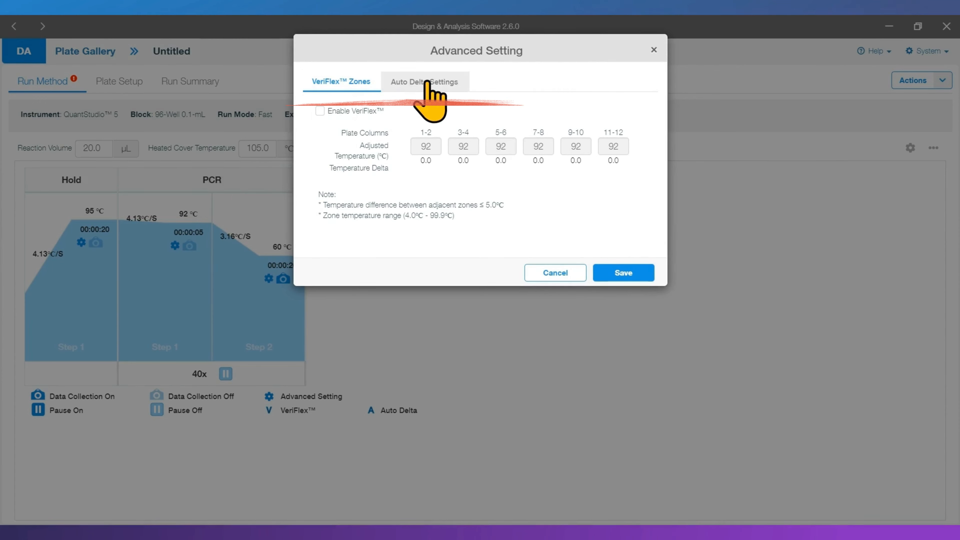
click(319, 111)
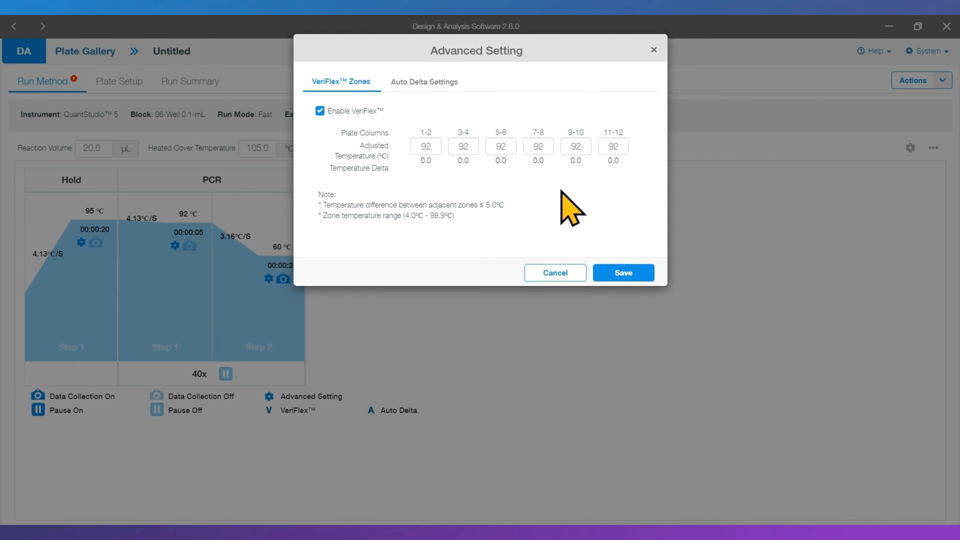
click(466, 148)
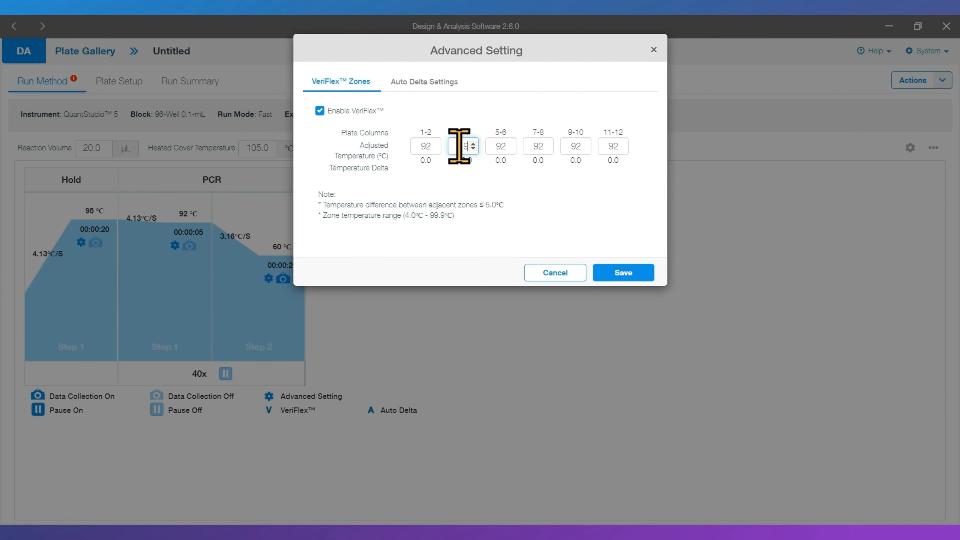
text(95)
click(535, 206)
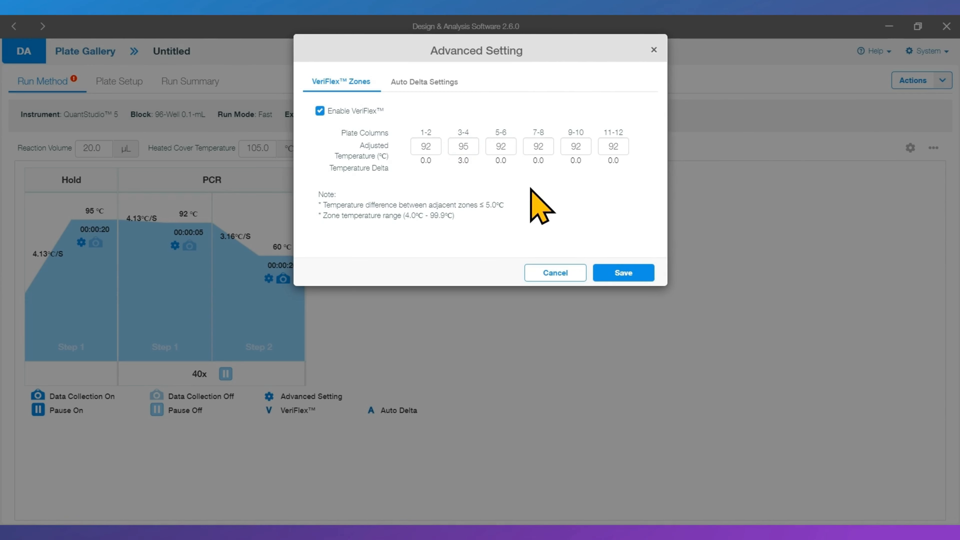
click(503, 146)
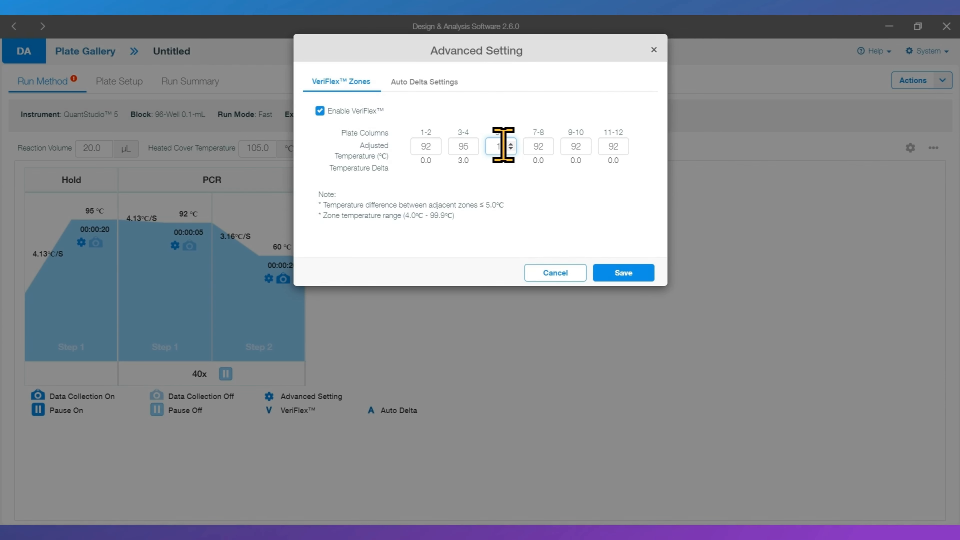
text(100)
click(561, 200)
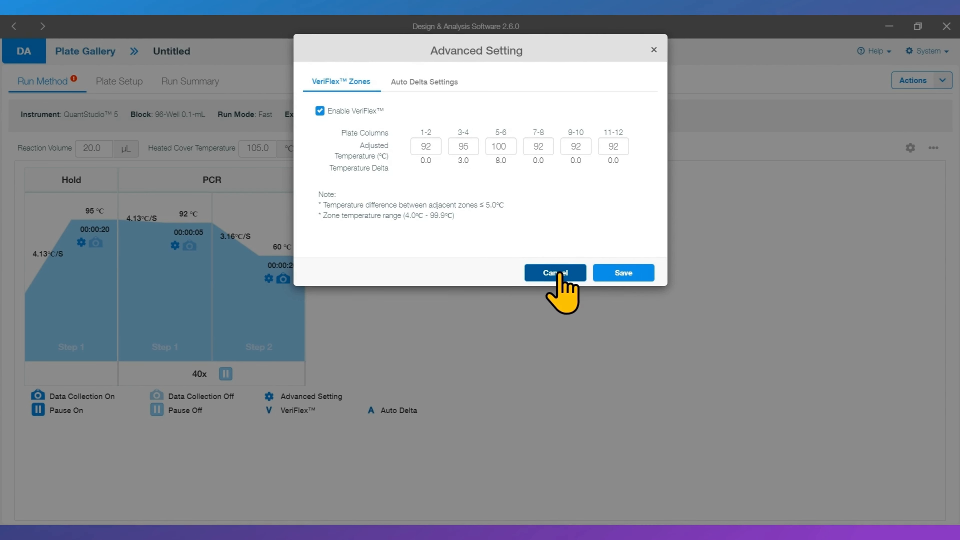
click(618, 273)
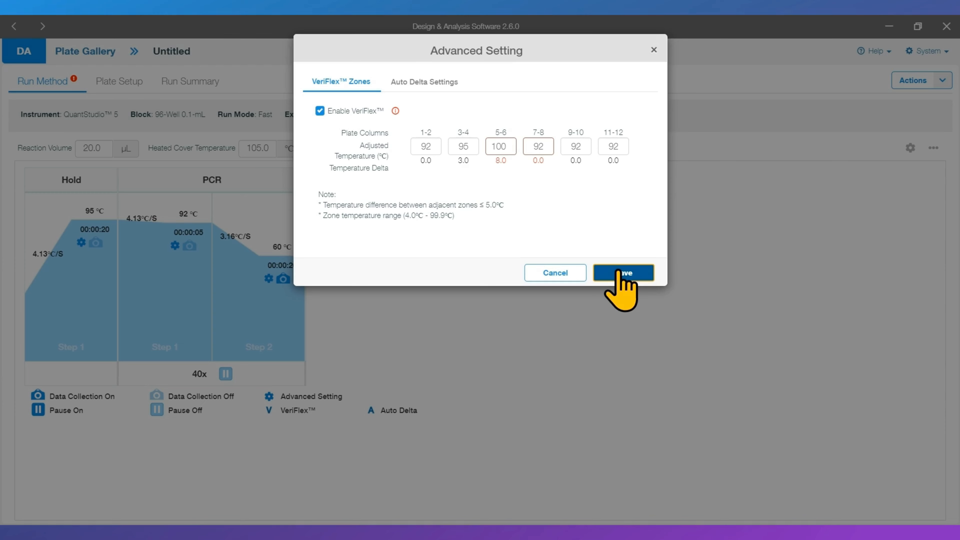
- Enable Auto Delta for PCR Step 1, try adjusting the temperature delta, and discard all advanced setting changes
click(452, 84)
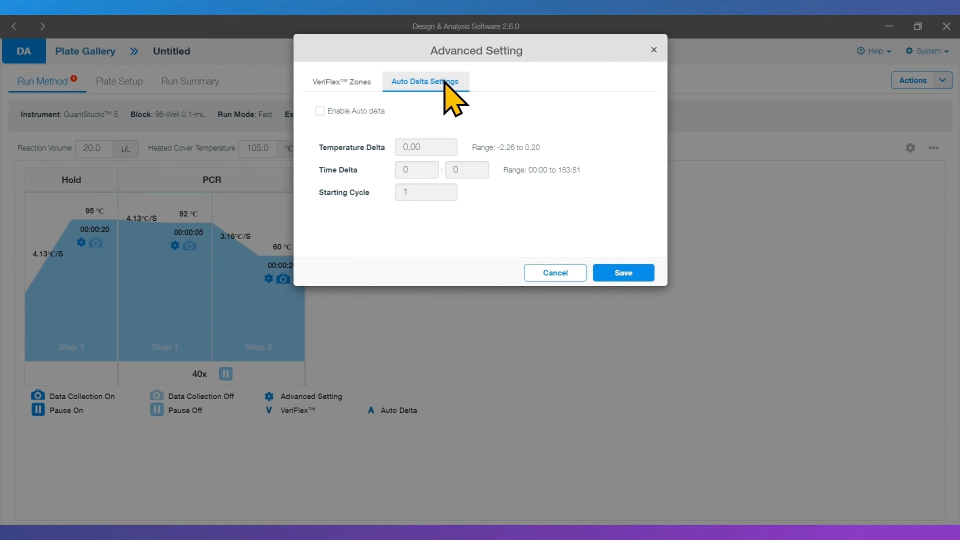
click(320, 111)
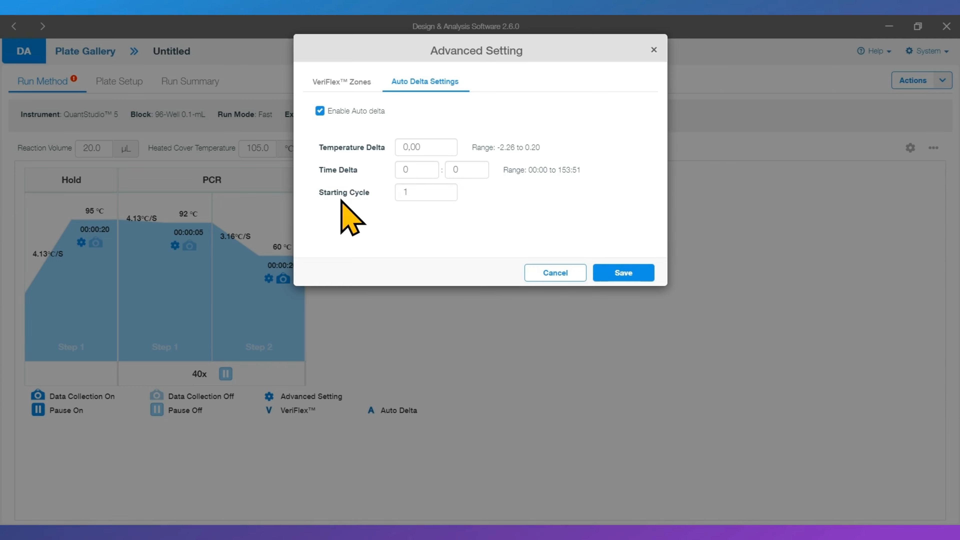
click(445, 144)
click(444, 149)
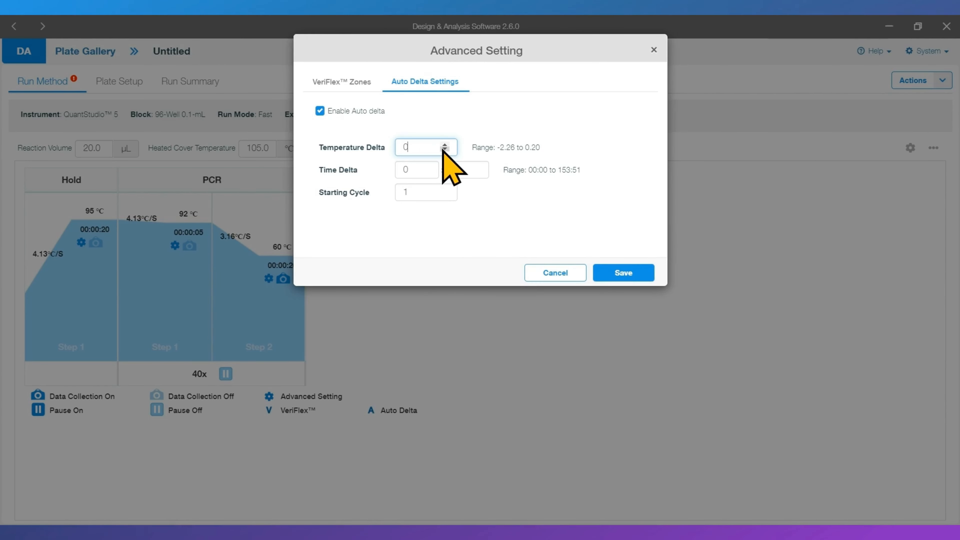
click(554, 274)
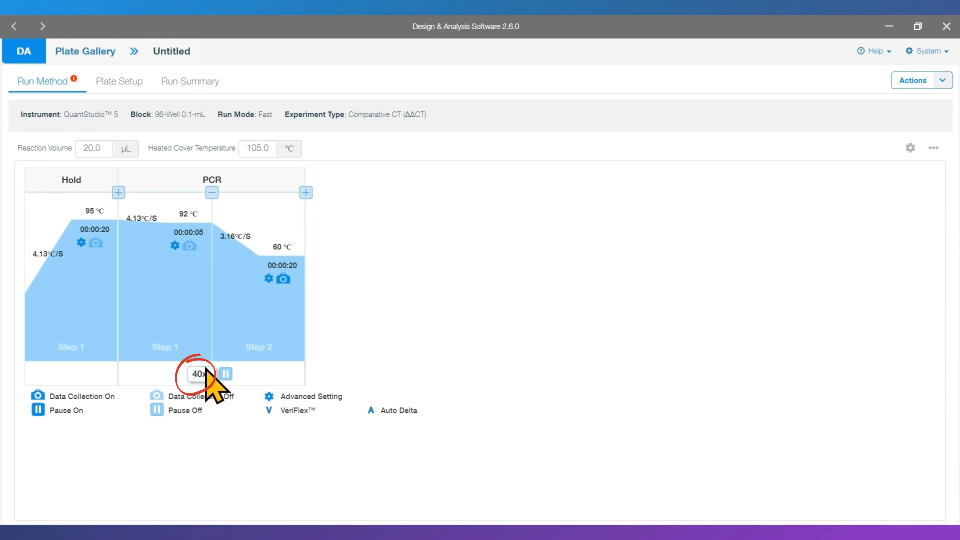
- Open the PCR stage's cycle count for editing, then try enabling Pause Cycle for that stage and discard the pause settings
click(199, 374)
click(217, 388)
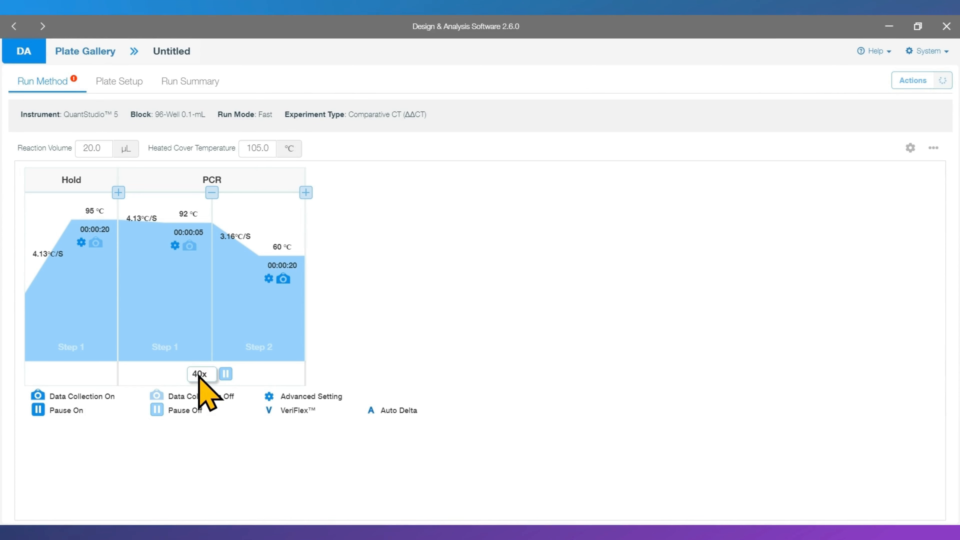
click(226, 374)
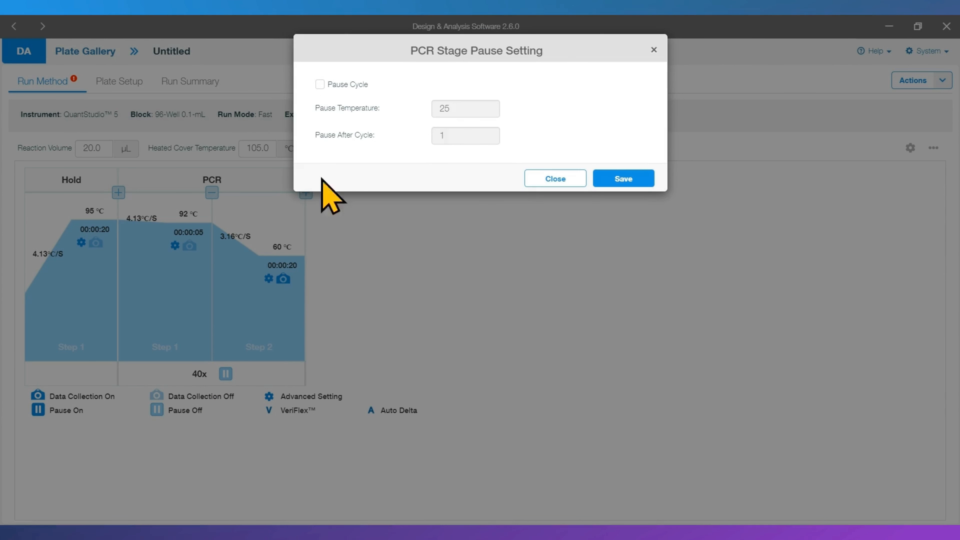
click(320, 84)
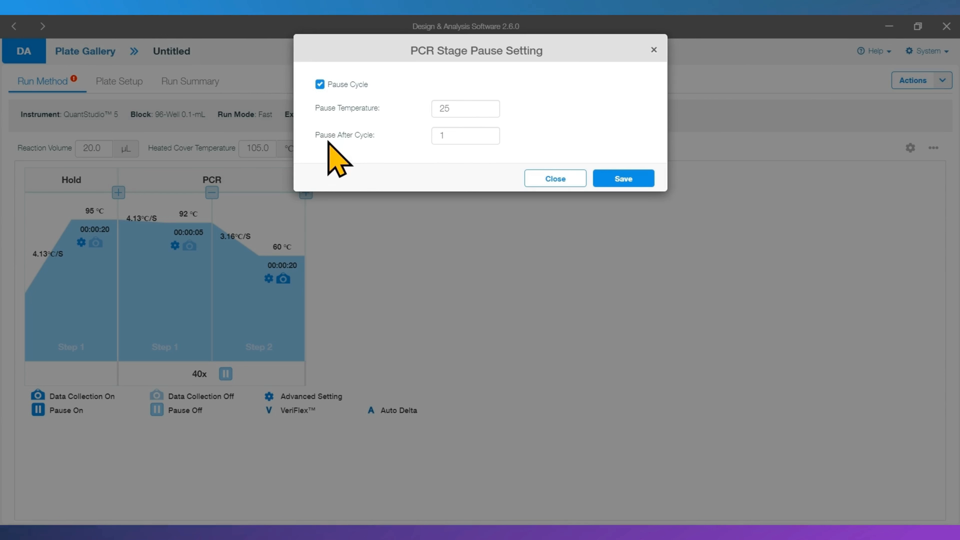
click(320, 84)
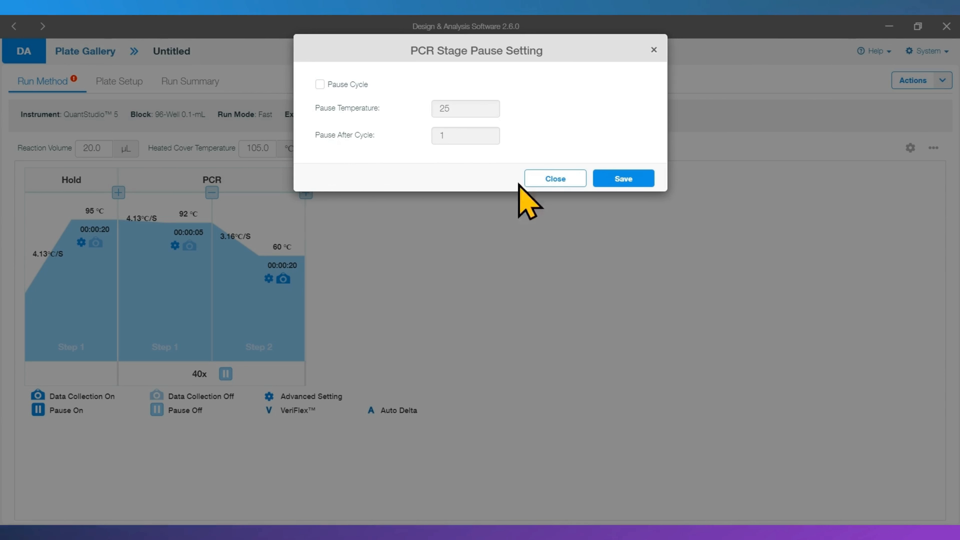
click(553, 180)
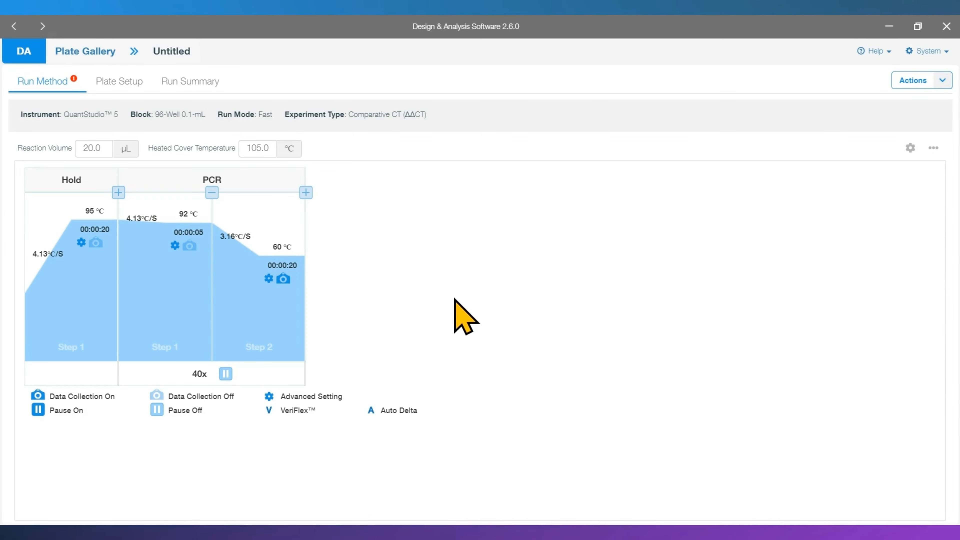
- Try hiding the legend below the run method graph and show it again
click(910, 149)
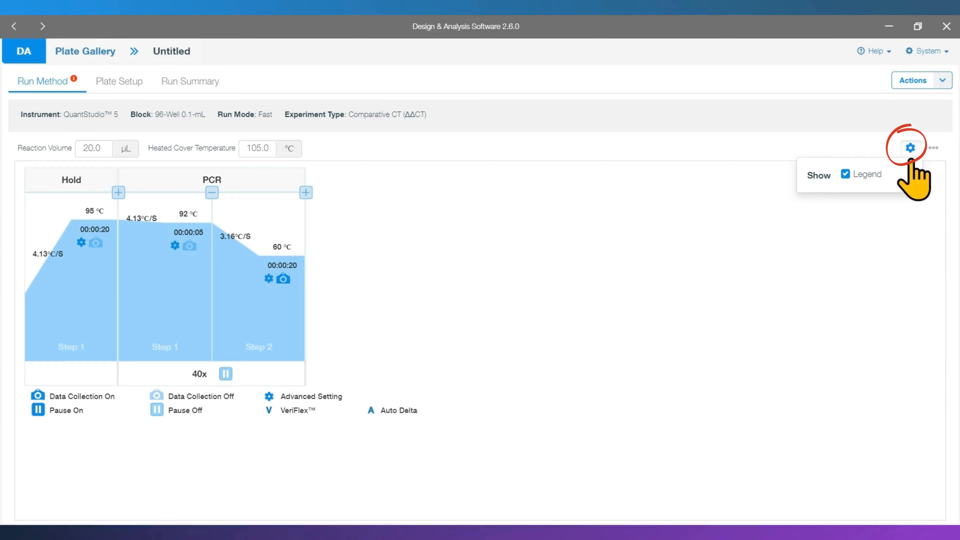
click(846, 174)
click(845, 174)
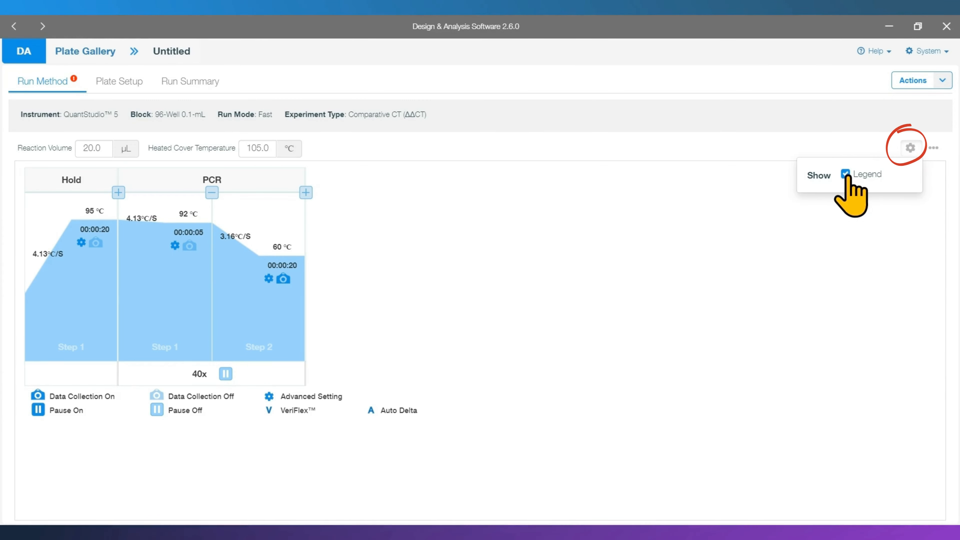
- View the file name, folder, format and size options for saving the run method as an image, without saving
click(933, 148)
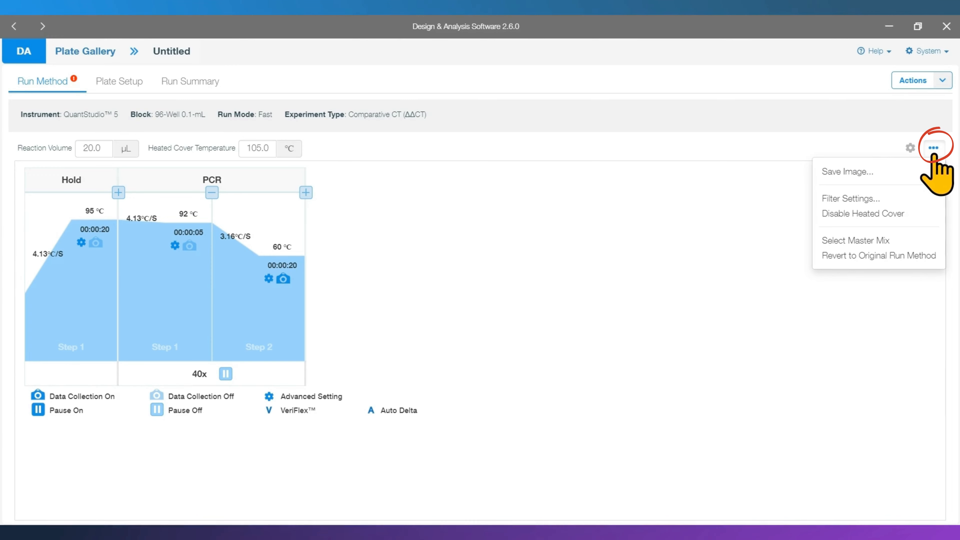
click(832, 172)
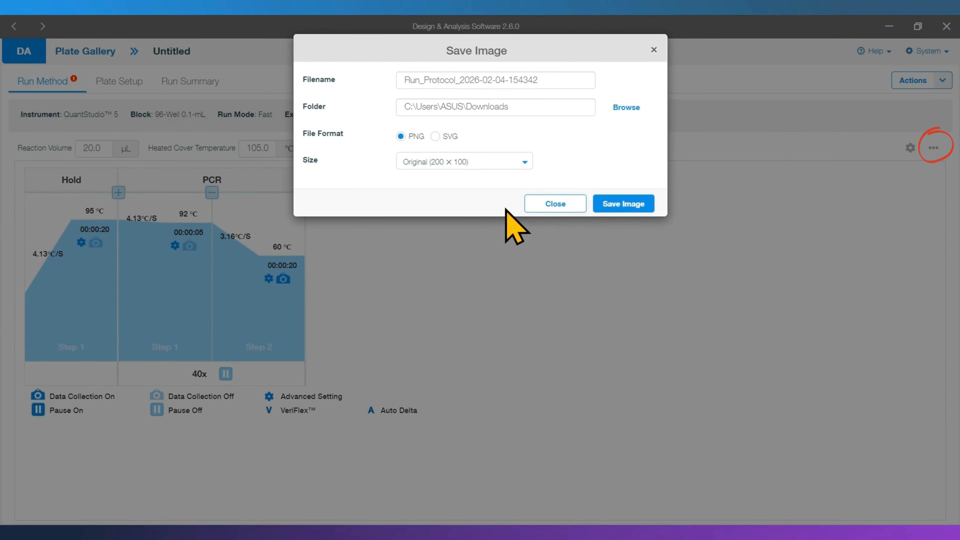
click(553, 204)
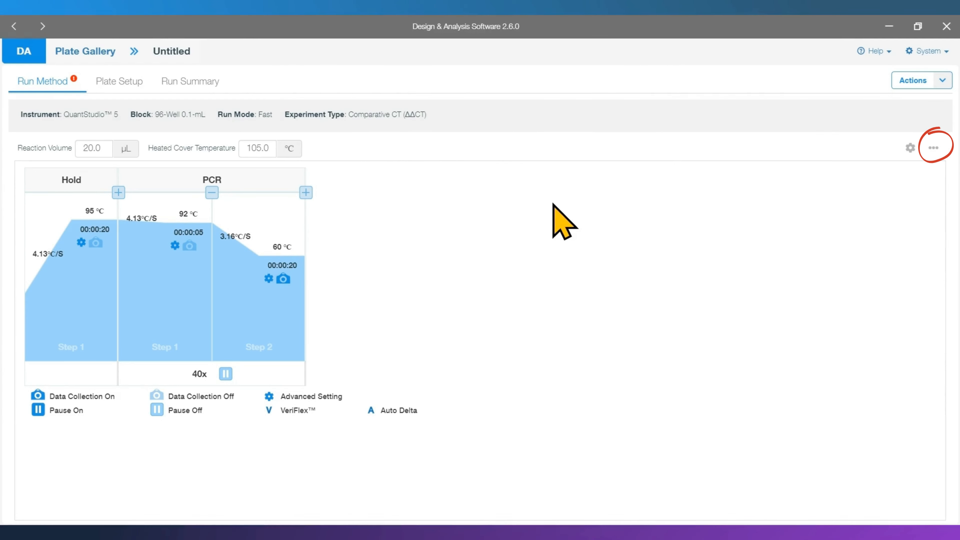
- Examine the PCR filter settings of the run method and leave them without saving
click(933, 149)
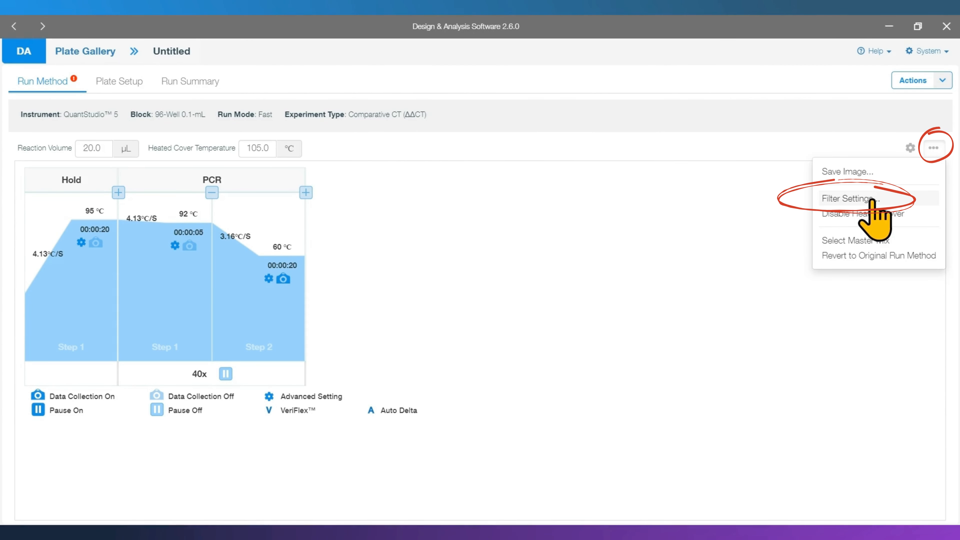
click(850, 199)
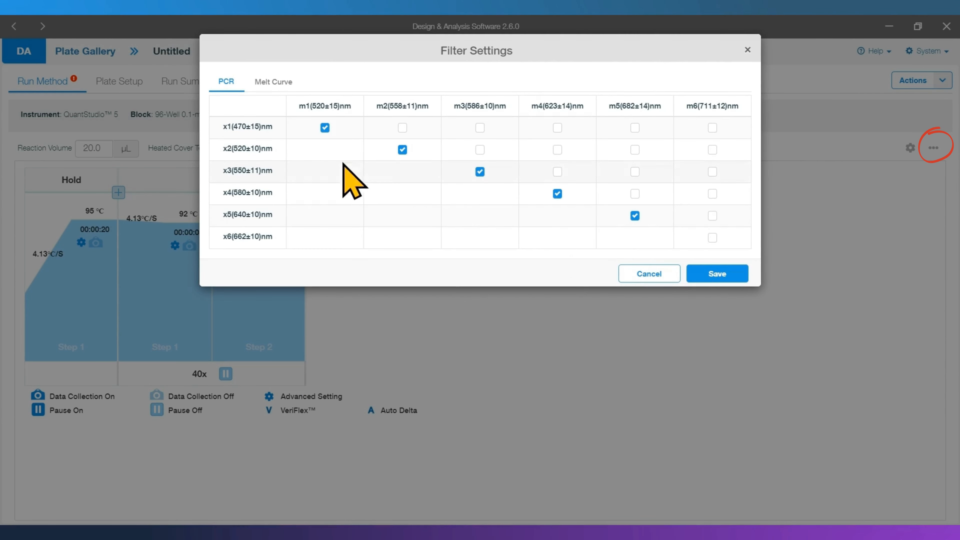
click(656, 278)
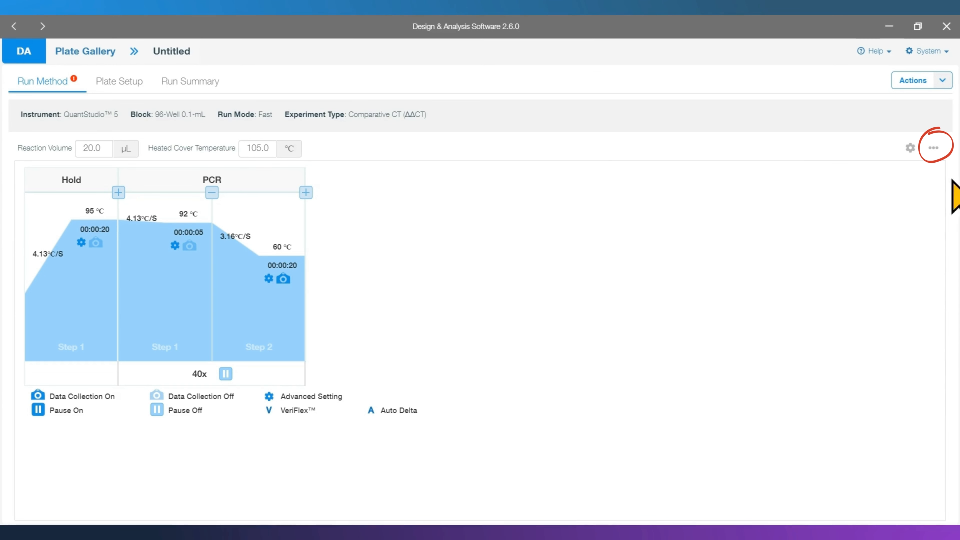
- Try disabling the heated cover for the run method and cancel the change
click(933, 148)
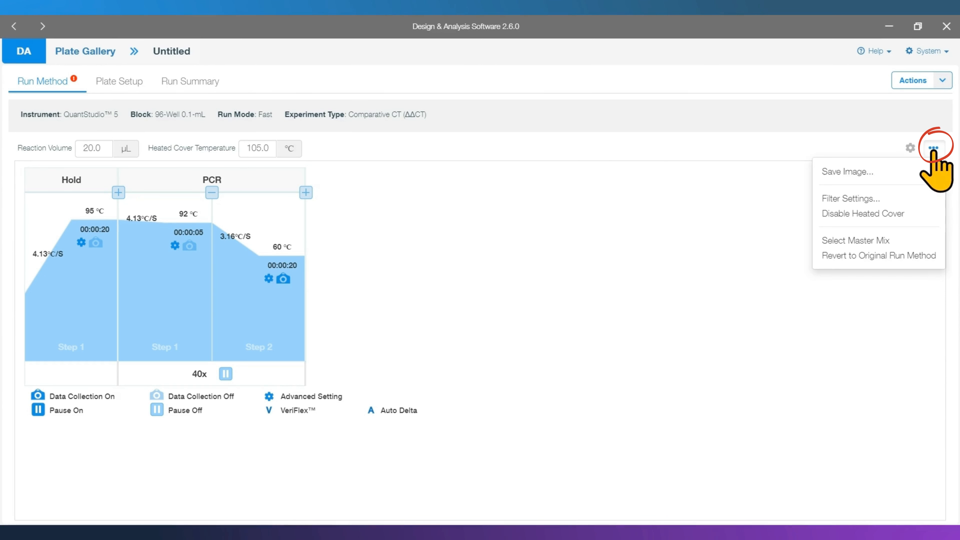
click(907, 214)
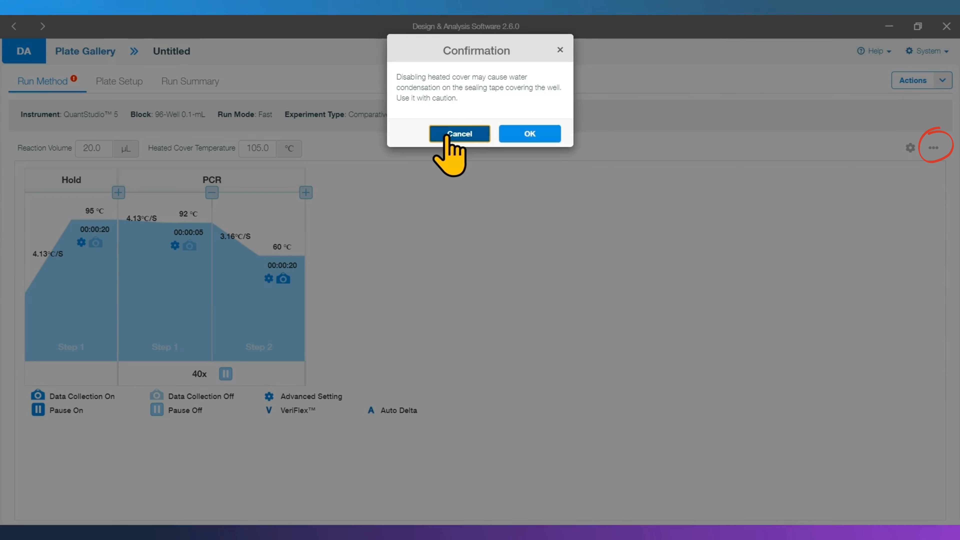
click(460, 134)
- Try choosing TaqPath 1-Step Multiplex Master Mix for the run and close the master mix selection without applying it
click(933, 148)
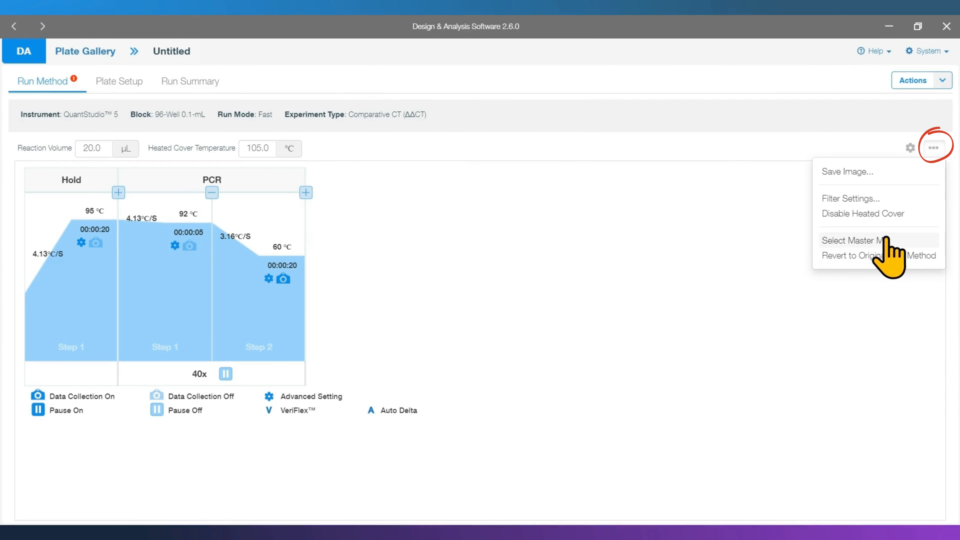
click(873, 240)
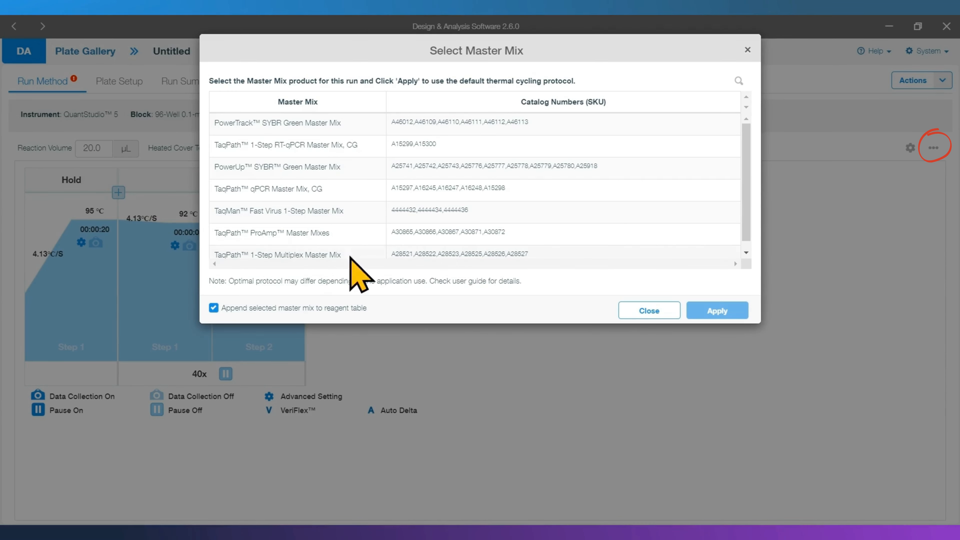
click(465, 255)
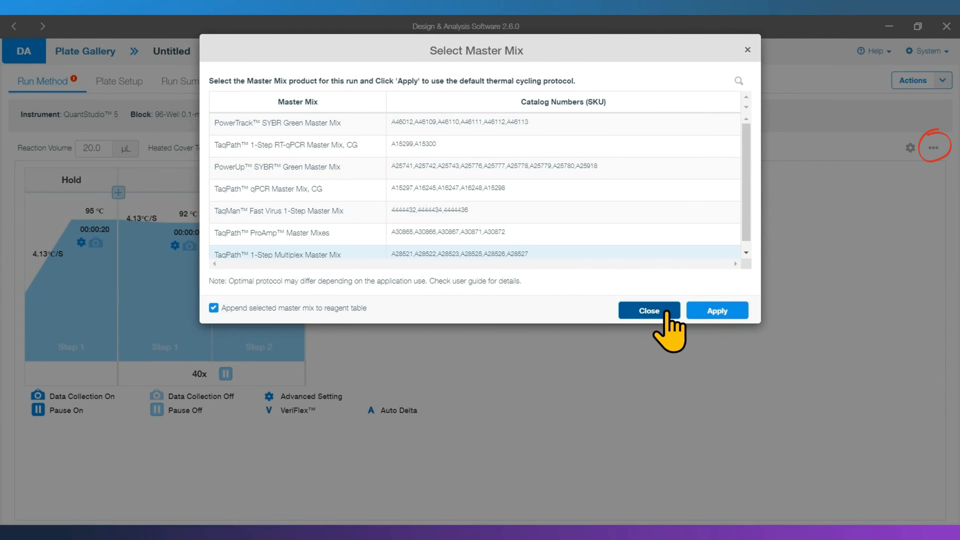
click(648, 311)
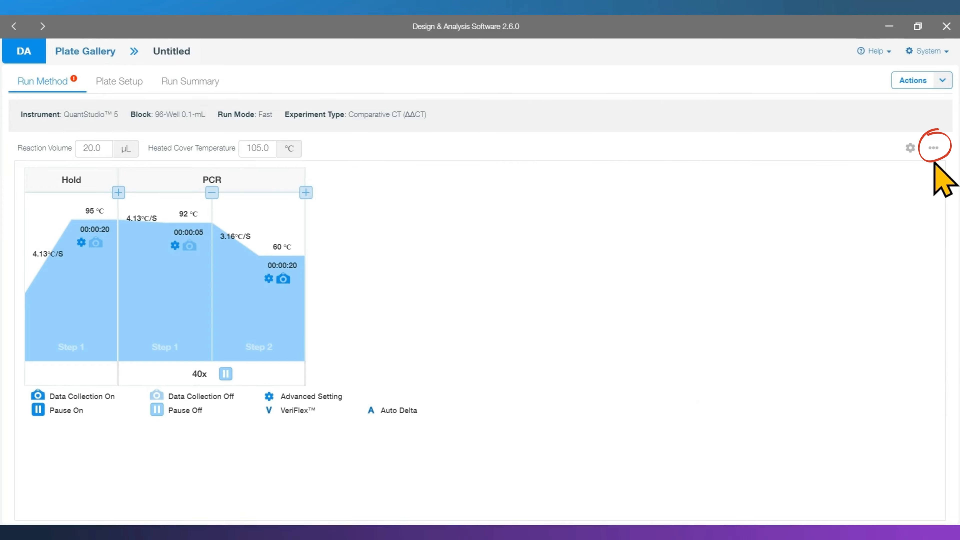
- View the remaining run method options, including reverting to the original method, and switch to the plate setup
click(934, 149)
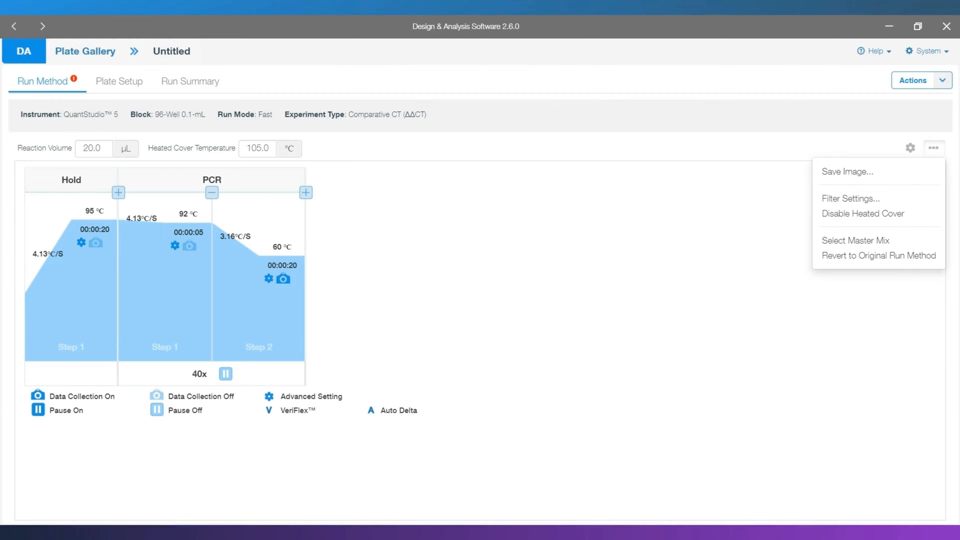
click(115, 81)
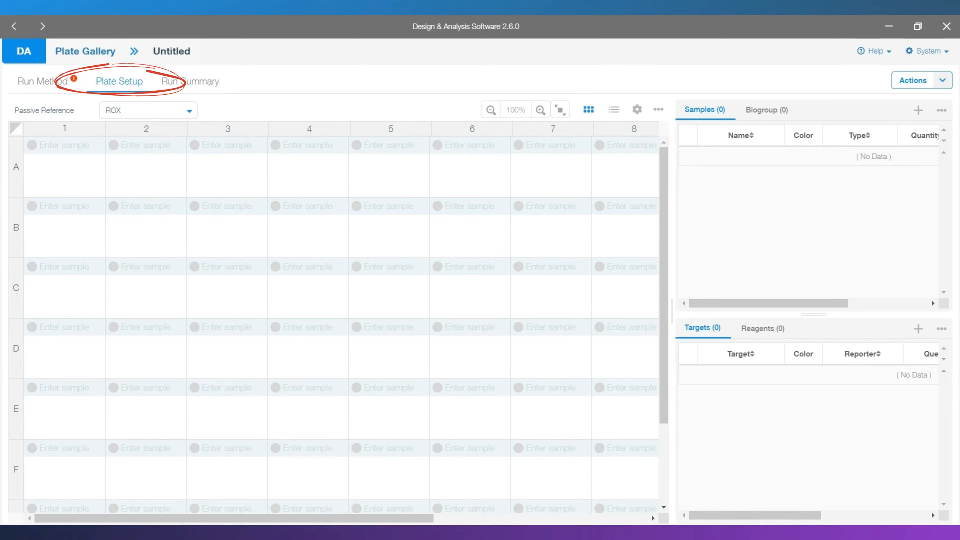